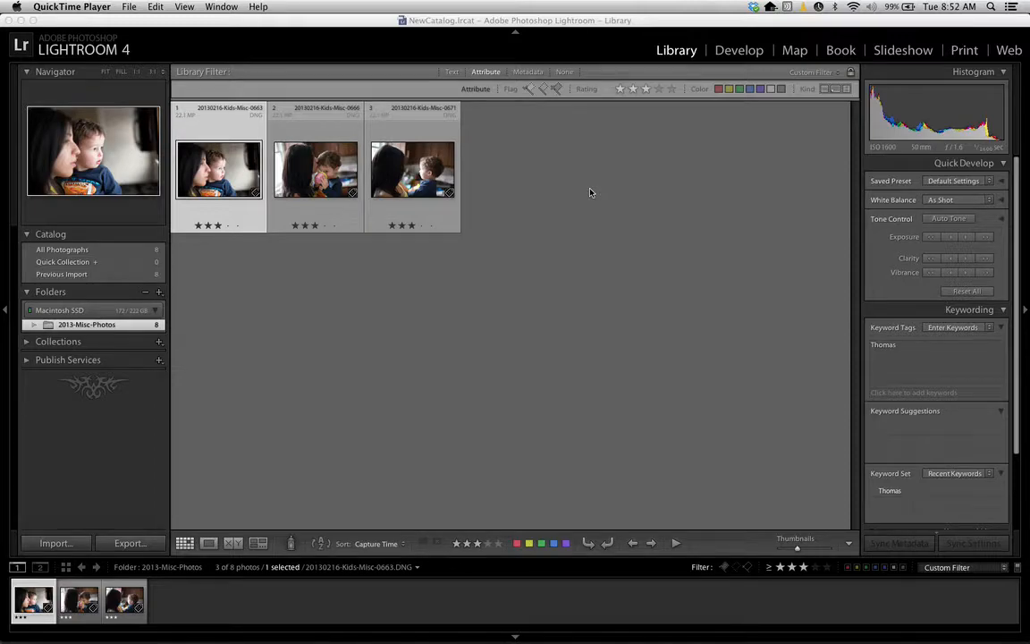
Open photo 20130216-Kids-Misc-0663 in the Develop module and set Contrast to +13 and Blacks to -14
{"action": "left_click", "coordinate": [246, 159]}
{"action": "key", "text": "d"}
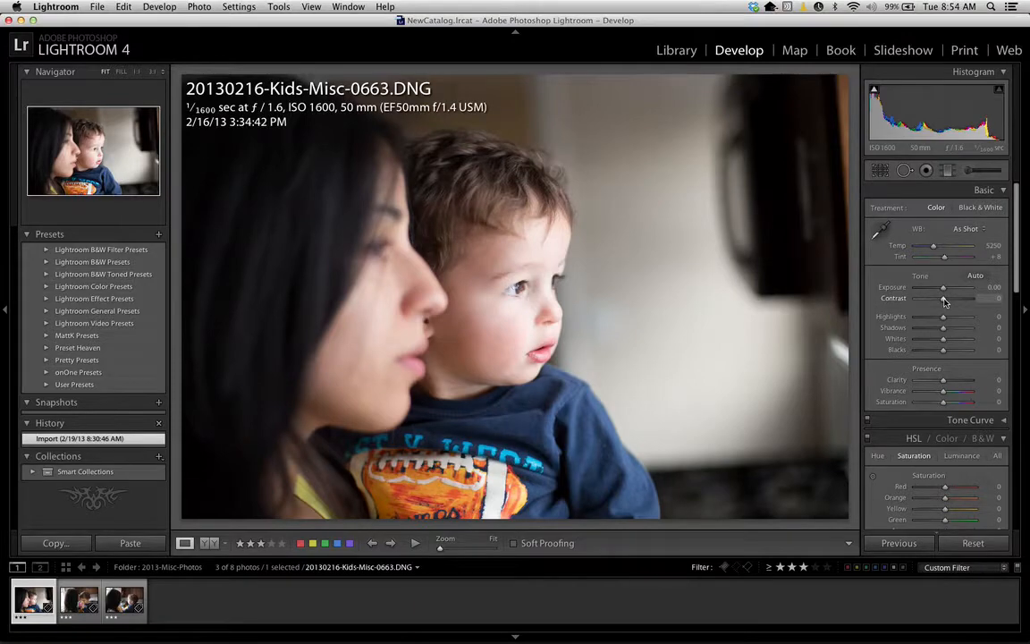
{"action": "left_click_drag", "start_coordinate": [945, 302], "coordinate": [949, 304]}
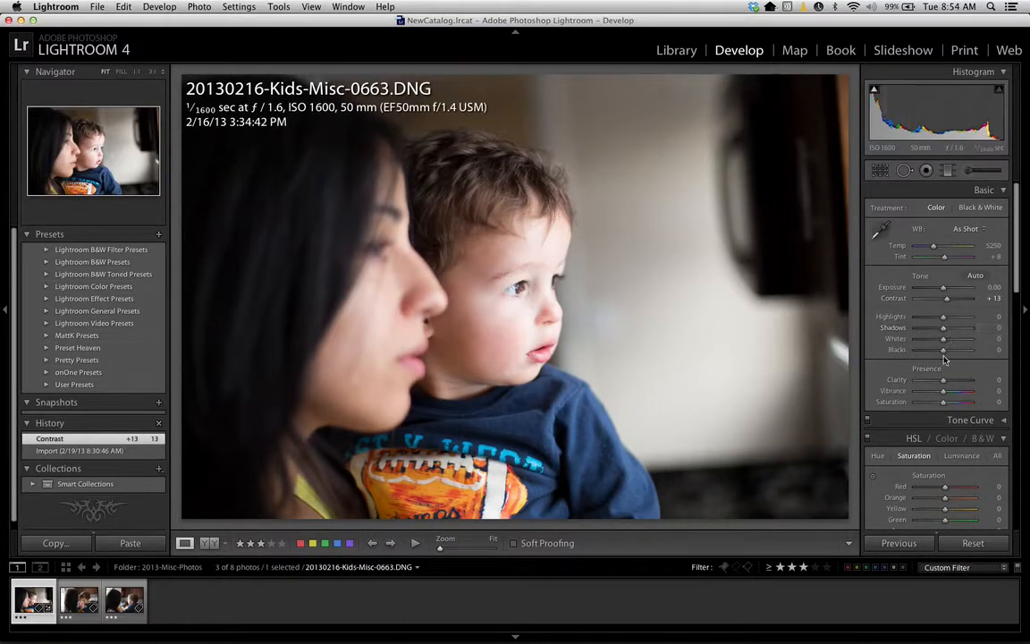
{"action": "left_click_drag", "start_coordinate": [944, 354], "coordinate": [941, 351]}
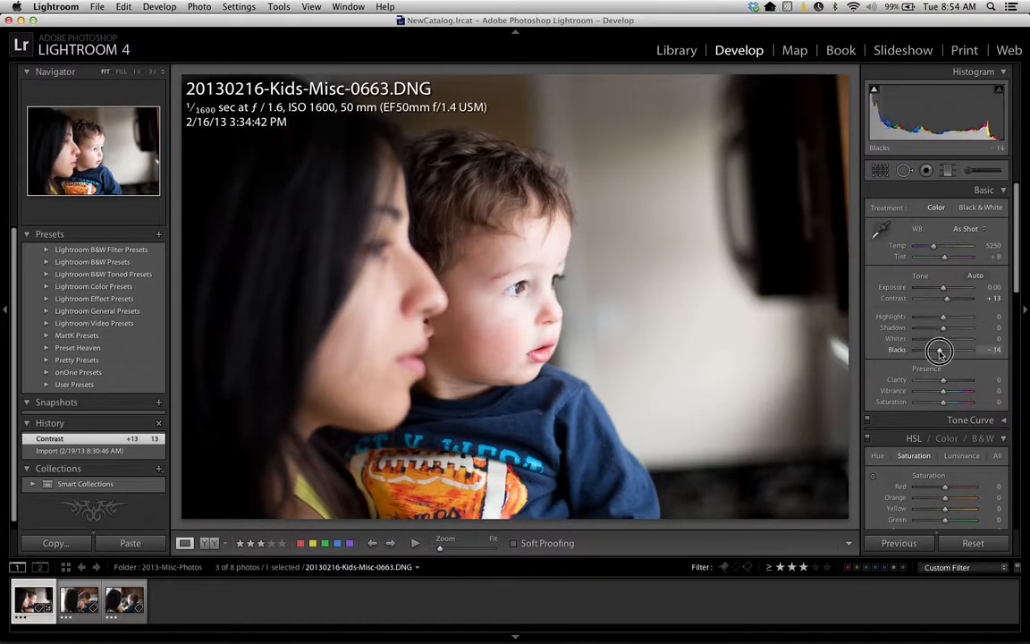
Set the photo's Sharpening Amount to 55 and Masking to 70
{"action": "left_click_drag", "start_coordinate": [1019, 267], "coordinate": [1018, 406]}
{"action": "left_click_drag", "start_coordinate": [925, 274], "coordinate": [937, 277]}
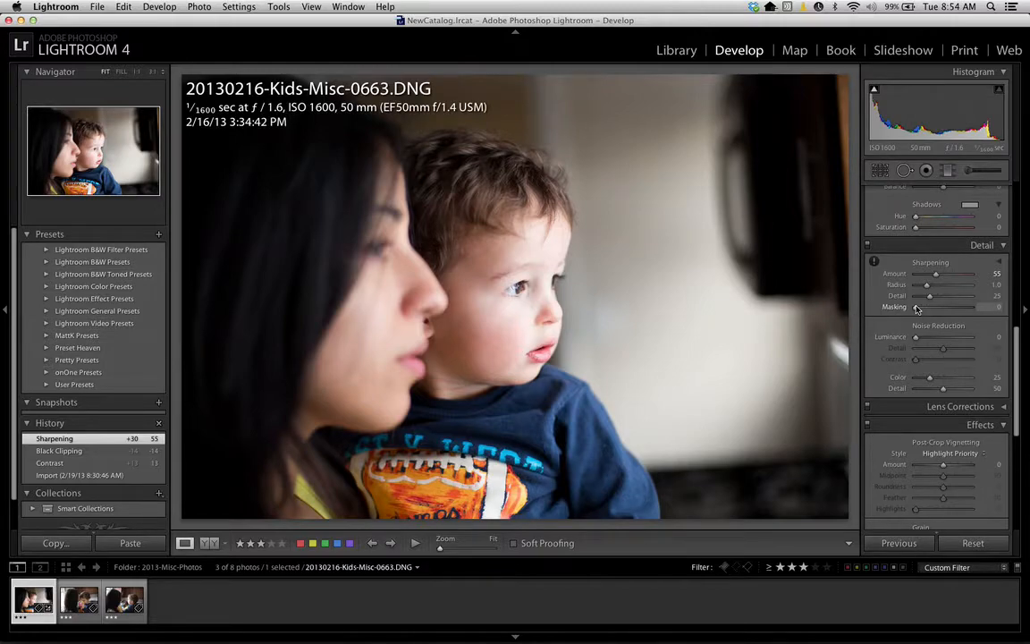
{"action": "left_click_drag", "start_coordinate": [915, 307], "coordinate": [954, 309]}
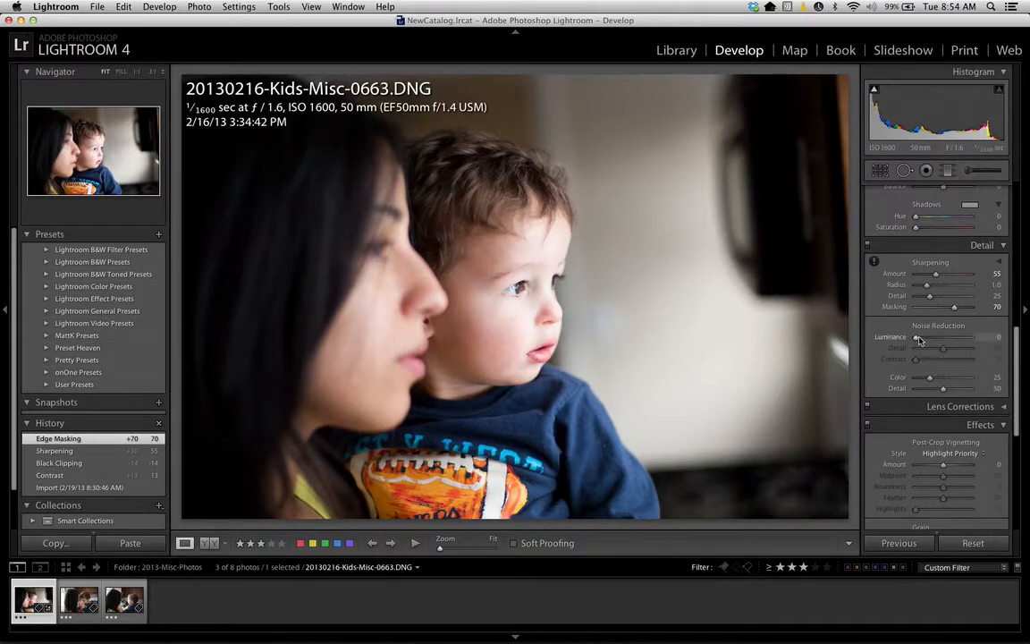
Set Luminance noise reduction to 9 and the Post-Crop Vignetting Amount to -20
{"action": "left_click_drag", "start_coordinate": [915, 339], "coordinate": [920, 337]}
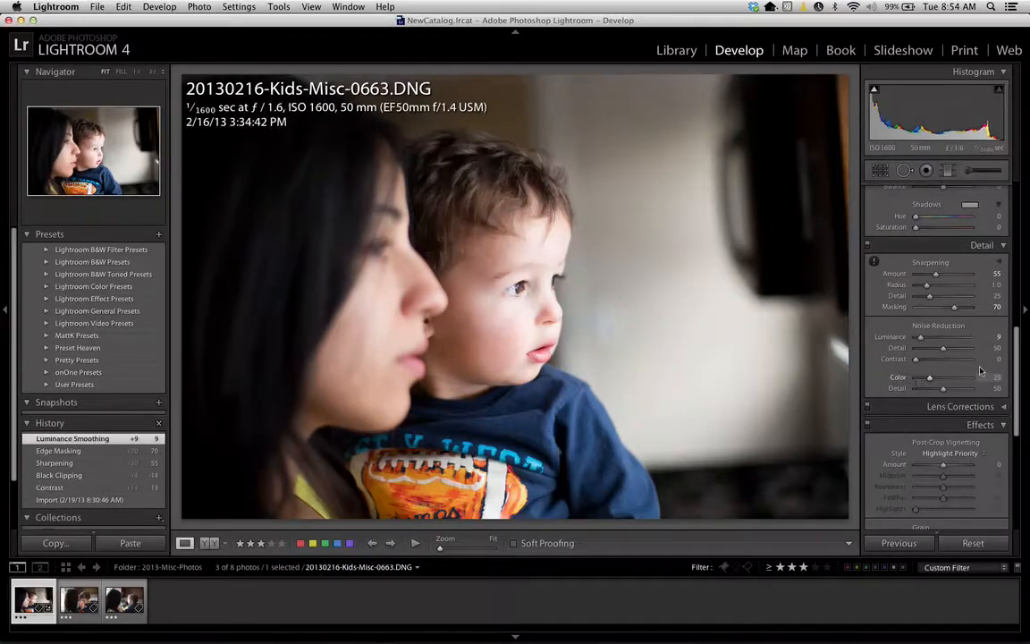
{"action": "left_click_drag", "start_coordinate": [1017, 358], "coordinate": [1018, 394]}
{"action": "left_click_drag", "start_coordinate": [942, 349], "coordinate": [937, 350]}
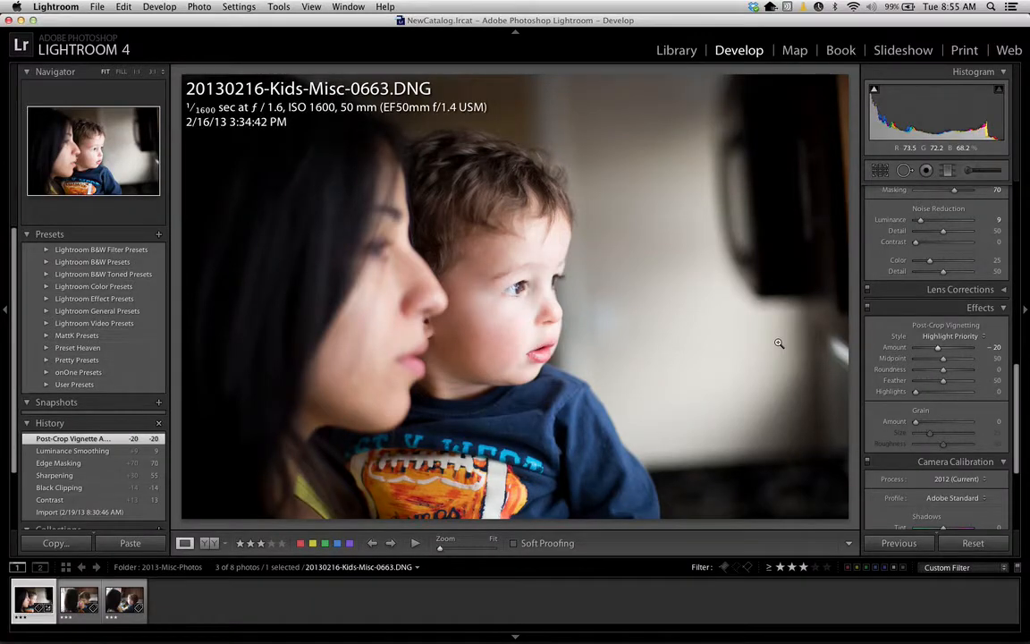
Start a new develop preset named "Standard Develop Setting for me" in the User Presets folder
{"action": "left_click", "coordinate": [159, 237]}
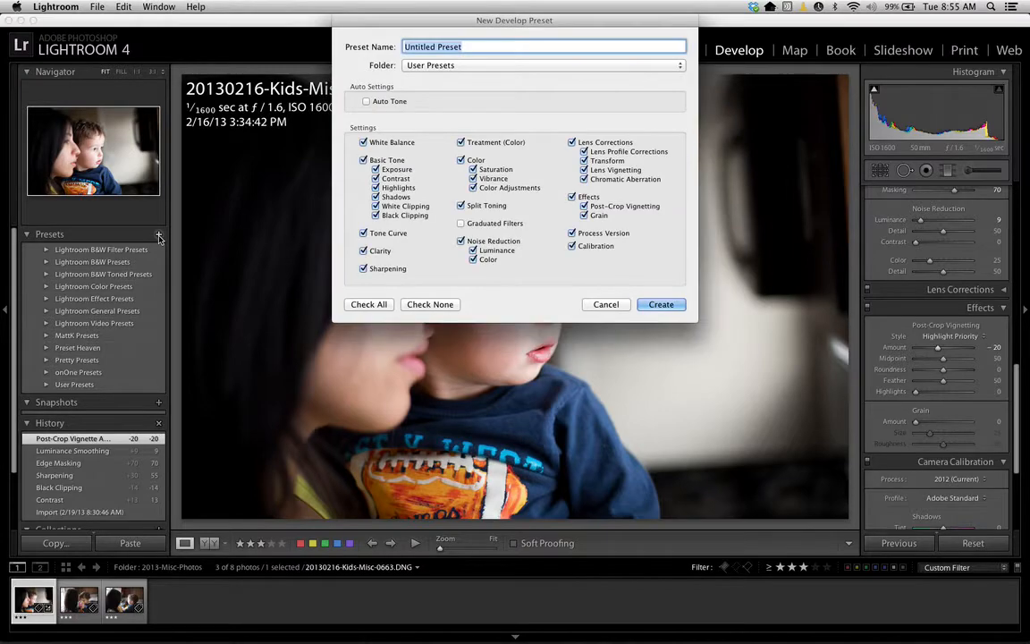
{"action": "left_click_drag", "start_coordinate": [436, 21], "coordinate": [370, 63]}
{"action": "triple_click", "coordinate": [408, 87]}
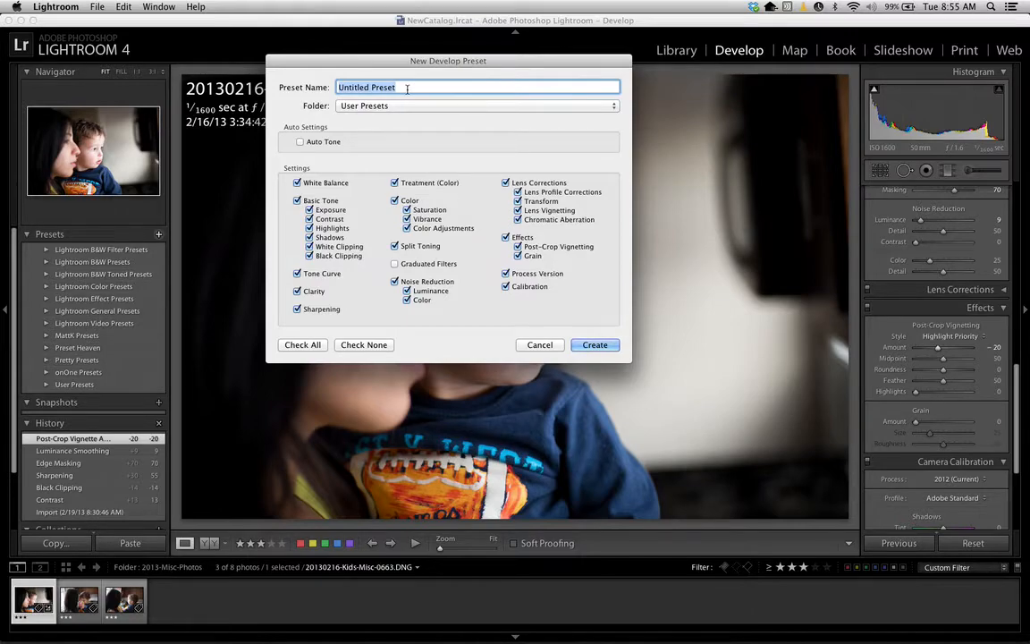
{"action": "type", "text": "Standard "}
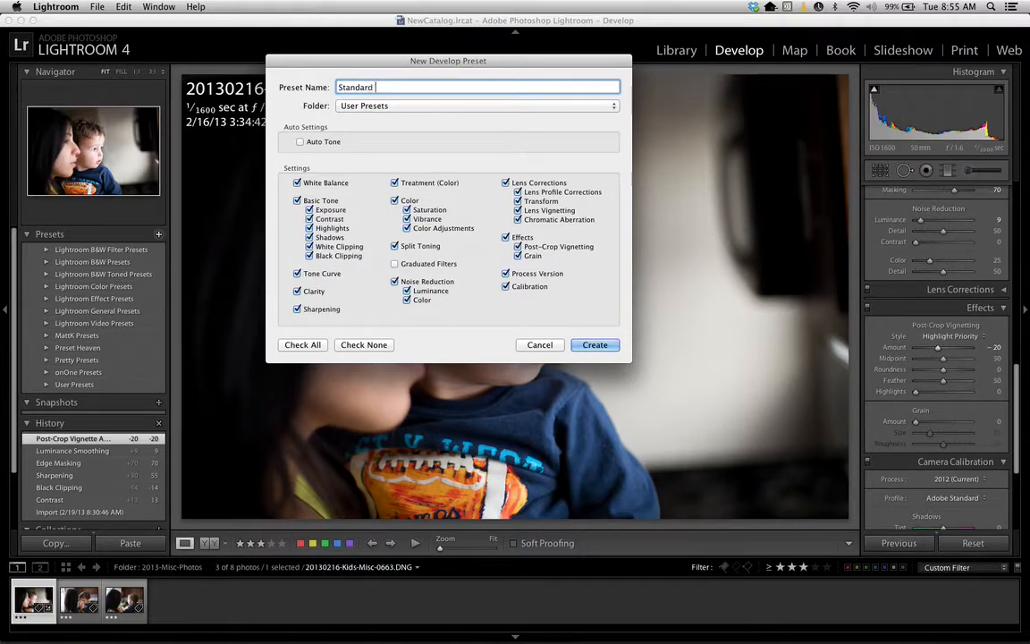
{"action": "type", "text": "Develop St"}
{"action": "type", "text": "tting for me"}
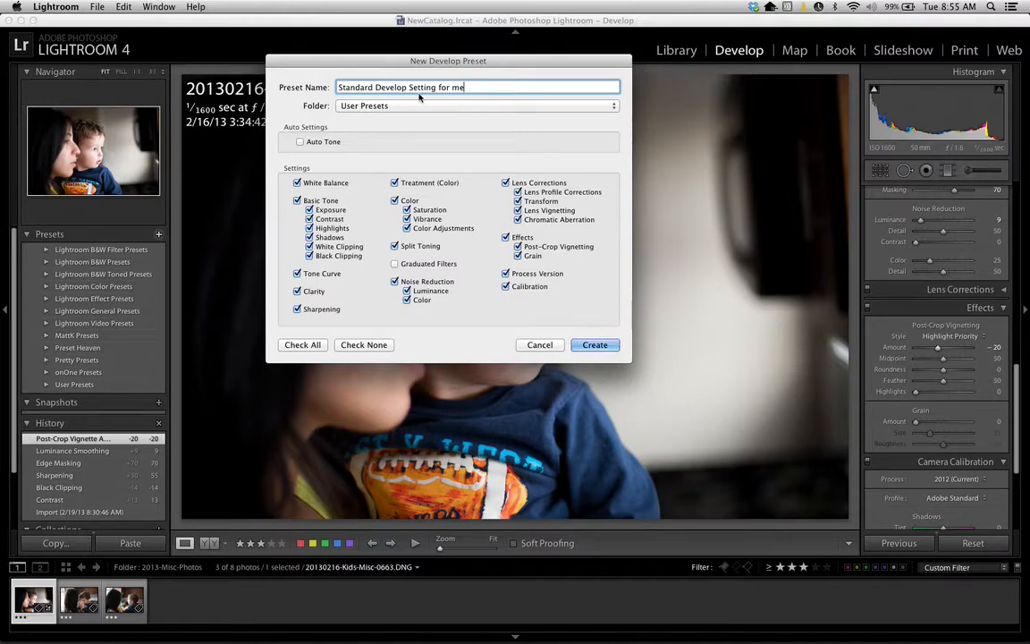
{"action": "left_click_drag", "start_coordinate": [436, 58], "coordinate": [421, 59]}
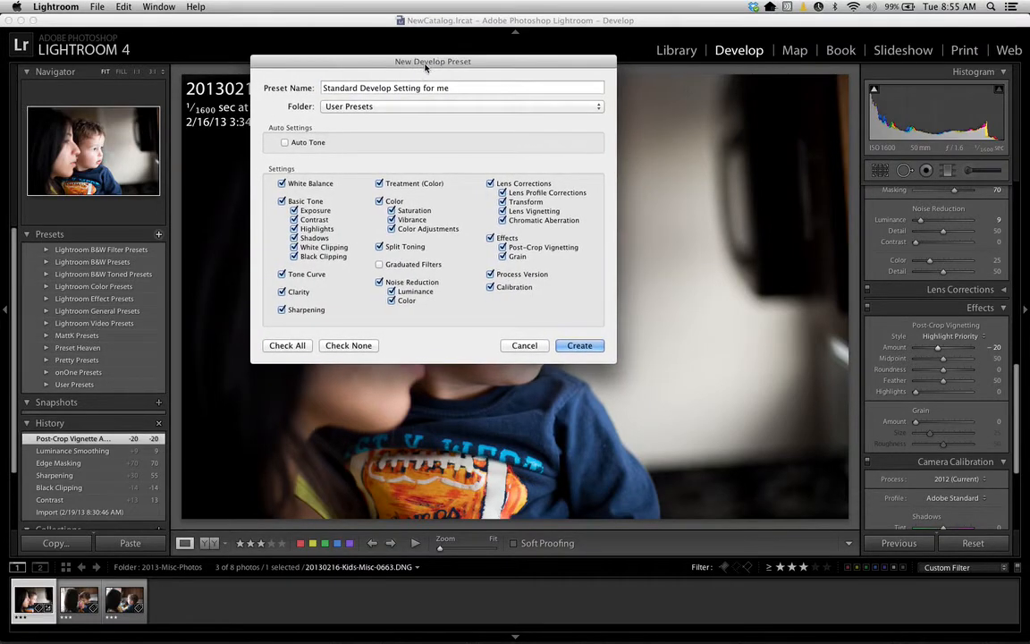
{"action": "left_click", "coordinate": [599, 108]}
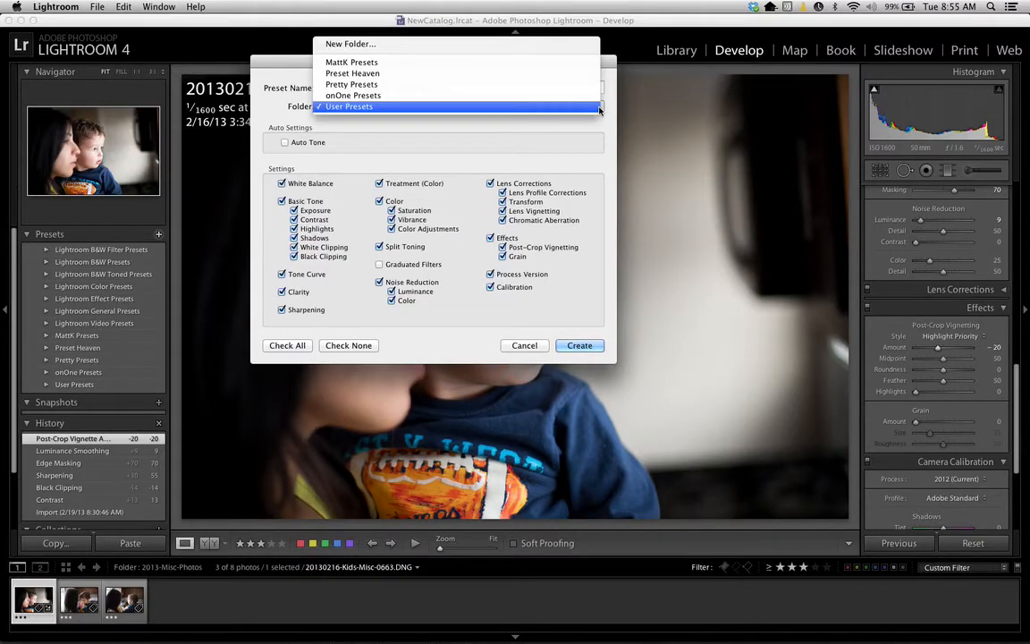
{"action": "left_click", "coordinate": [382, 108]}
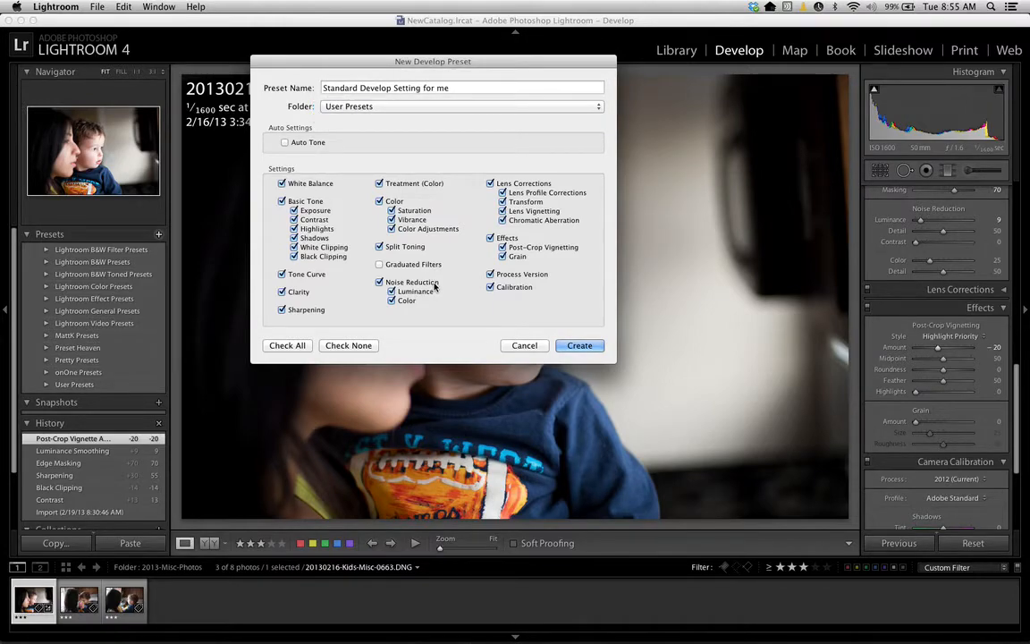
Limit the preset to Contrast, Black Clipping, Sharpening, Noise Reduction, Post-Crop Vignetting and Process Version, and create it
{"action": "left_click_drag", "start_coordinate": [409, 57], "coordinate": [405, 59]}
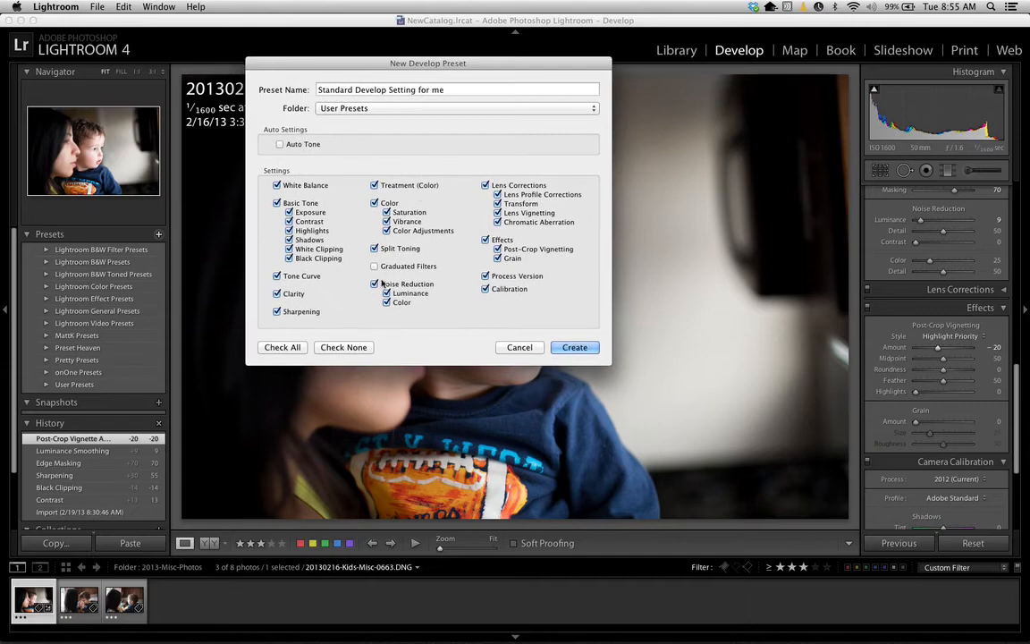
{"action": "left_click", "coordinate": [353, 350]}
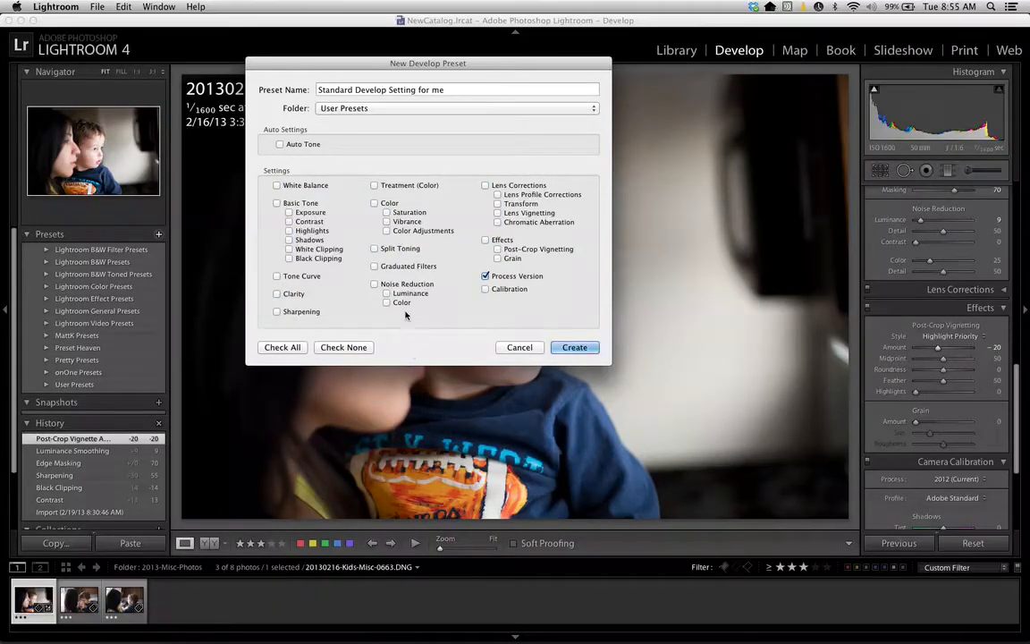
{"action": "left_click", "coordinate": [288, 221]}
{"action": "left_click", "coordinate": [288, 258]}
{"action": "left_click", "coordinate": [277, 312]}
{"action": "left_click", "coordinate": [375, 284]}
{"action": "left_click", "coordinate": [497, 250]}
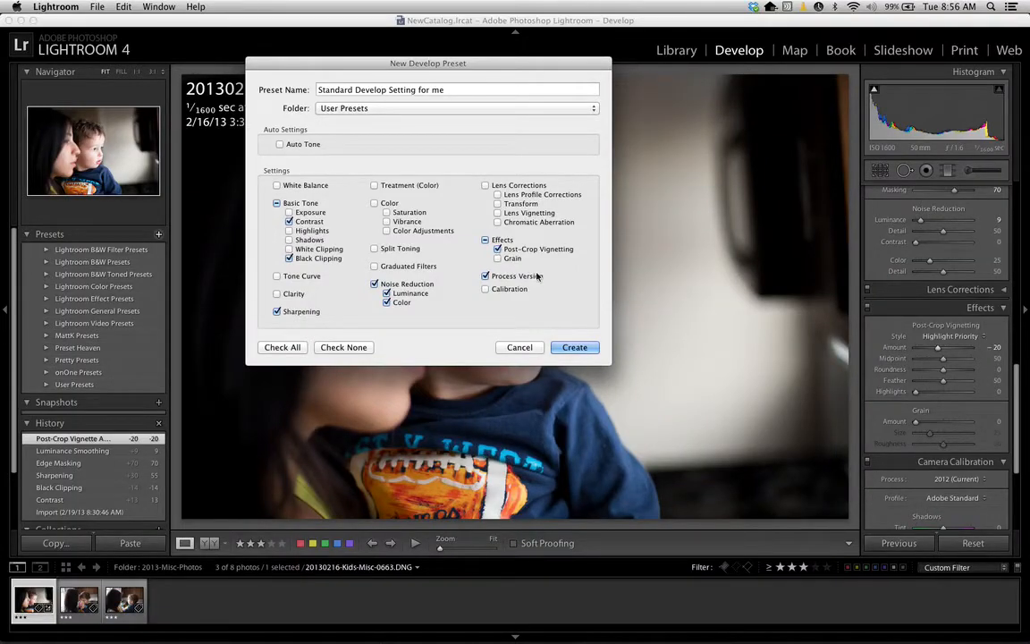
{"action": "left_click", "coordinate": [578, 352]}
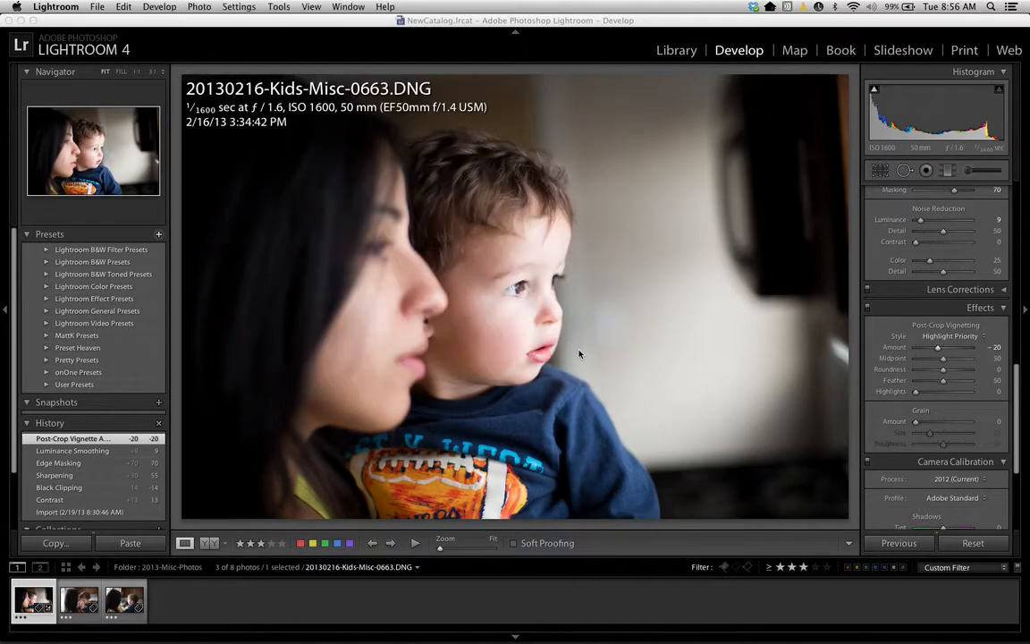
Apply the "Standard Develop Setting for me" preset to photo 20130216-Kids-Misc-0666 and check its Basic, Detail and Effects settings
{"action": "scroll", "coordinate": [116, 416], "scroll_direction": "down", "scroll_amount": 4}
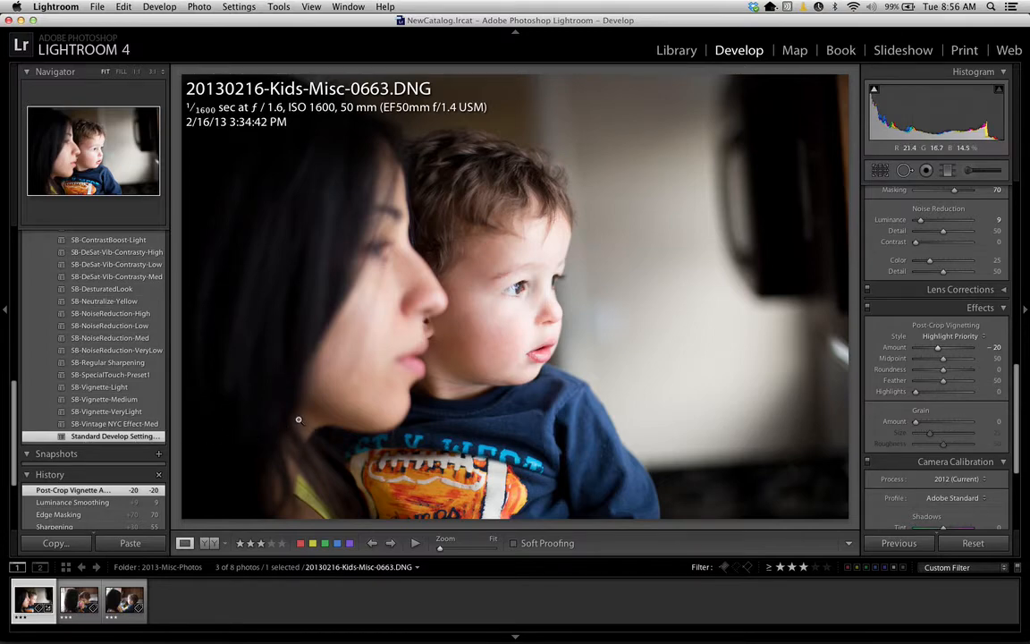
{"action": "left_click", "coordinate": [79, 605]}
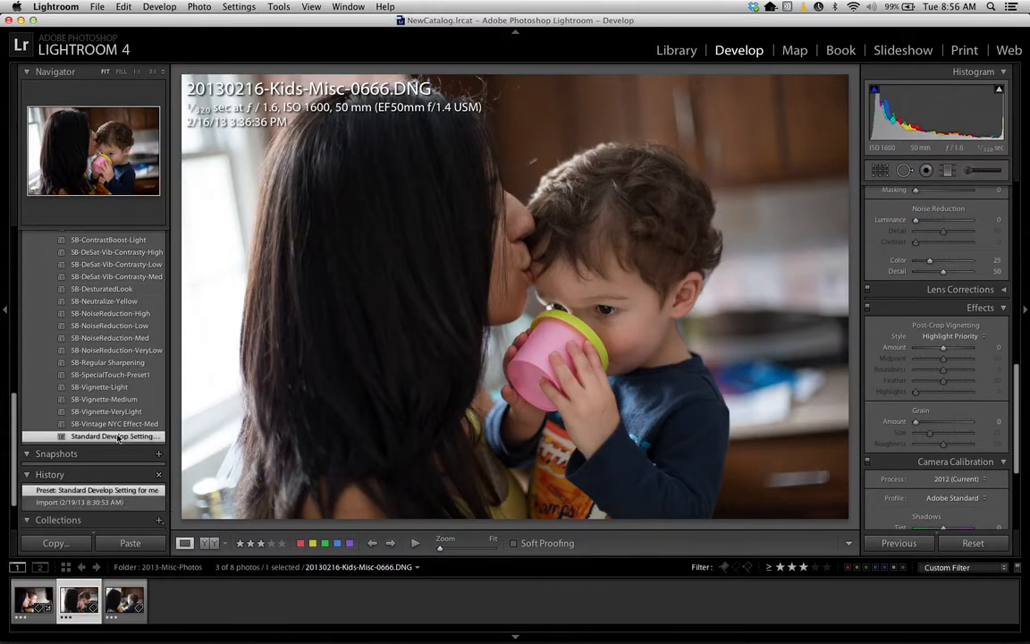
{"action": "left_click", "coordinate": [117, 436]}
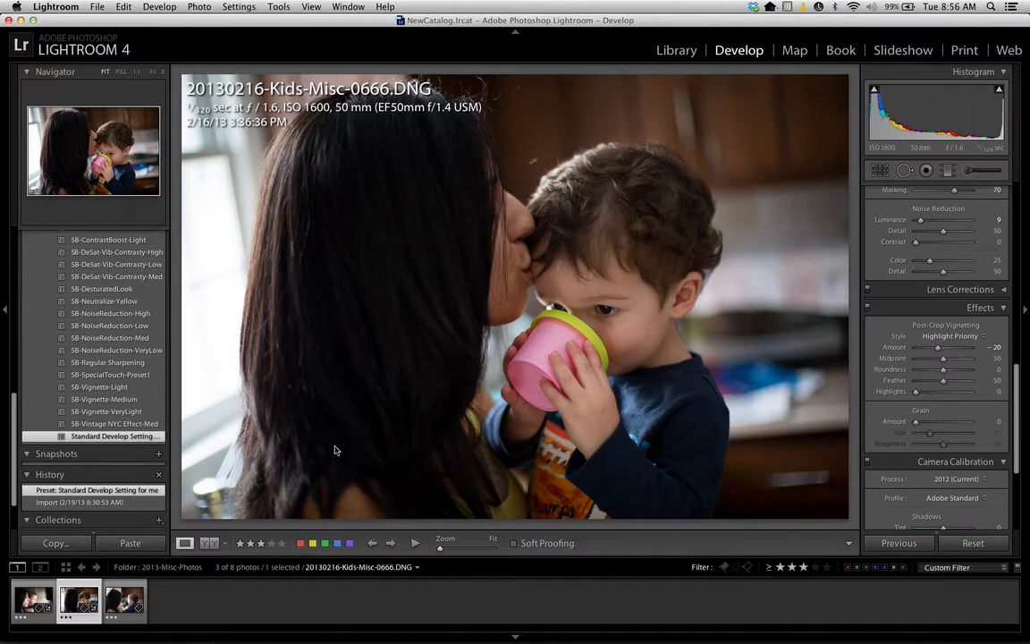
{"action": "left_click_drag", "start_coordinate": [1016, 394], "coordinate": [1011, 235]}
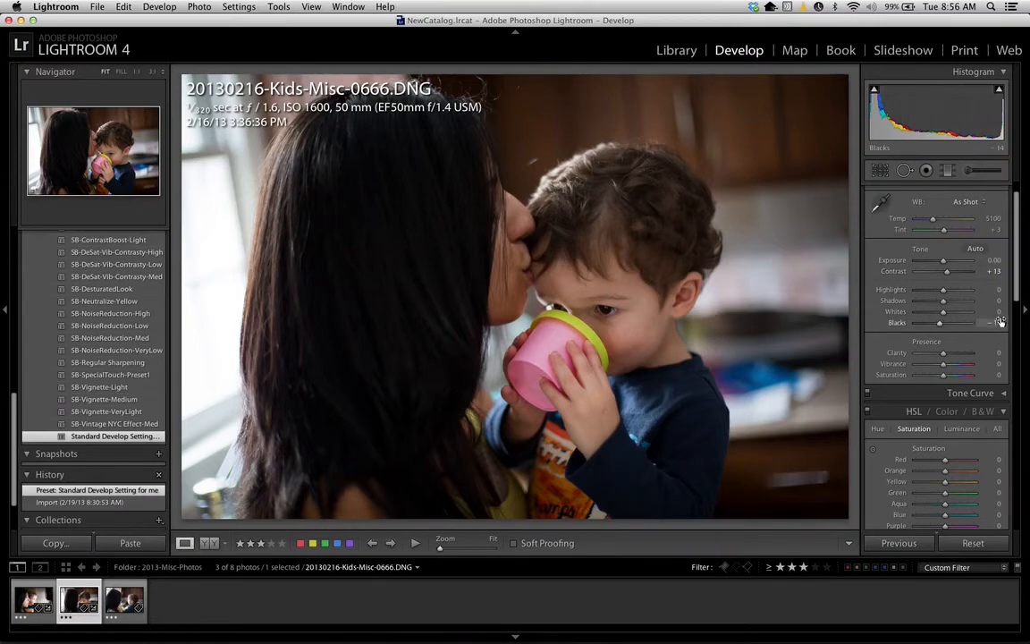
{"action": "left_click_drag", "start_coordinate": [1019, 298], "coordinate": [1018, 377]}
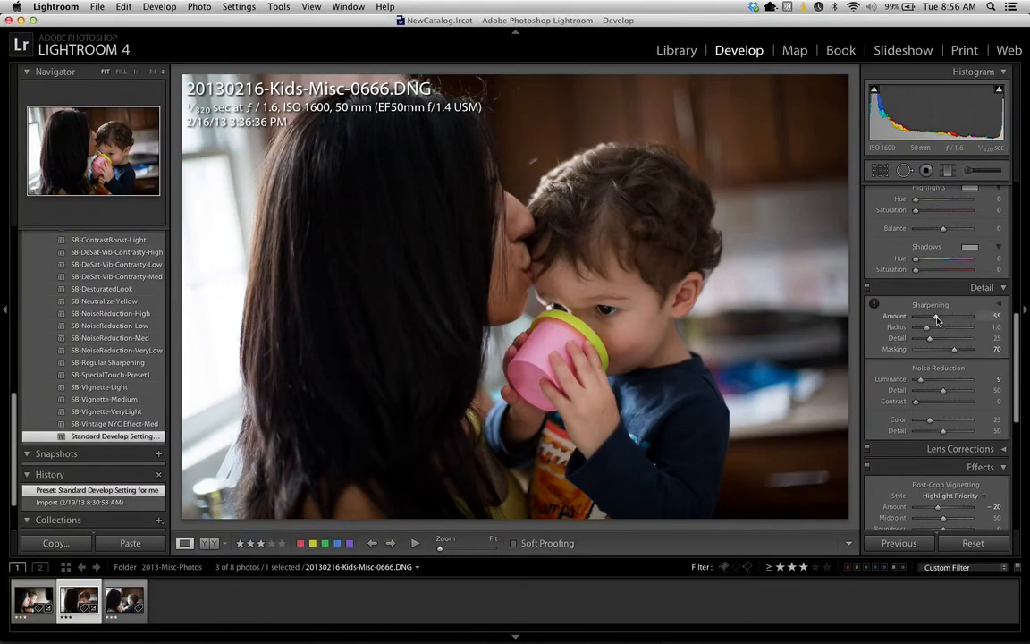
{"action": "left_click_drag", "start_coordinate": [1018, 379], "coordinate": [1016, 414]}
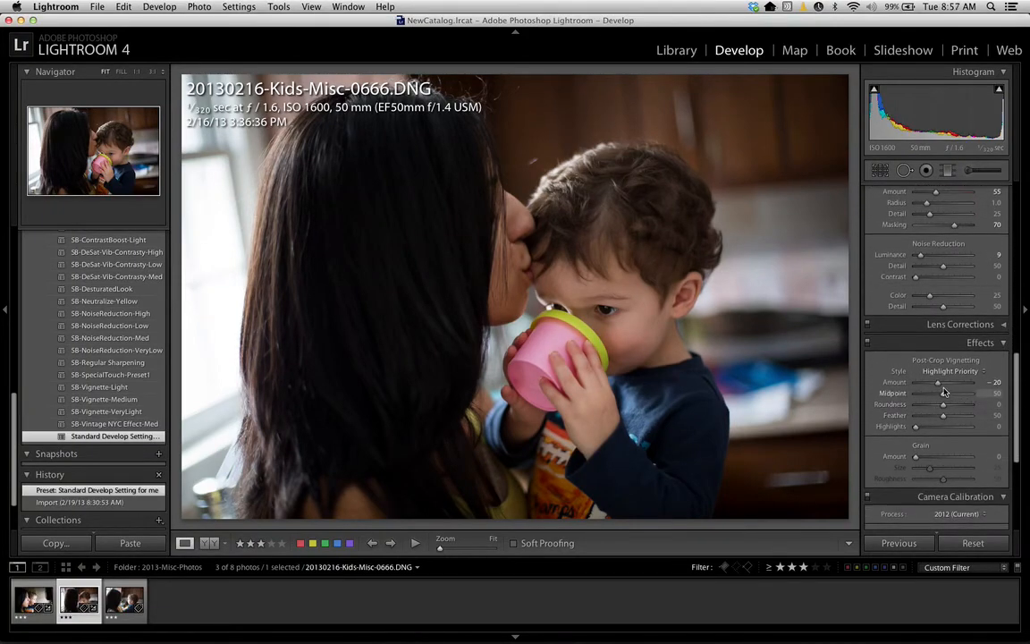